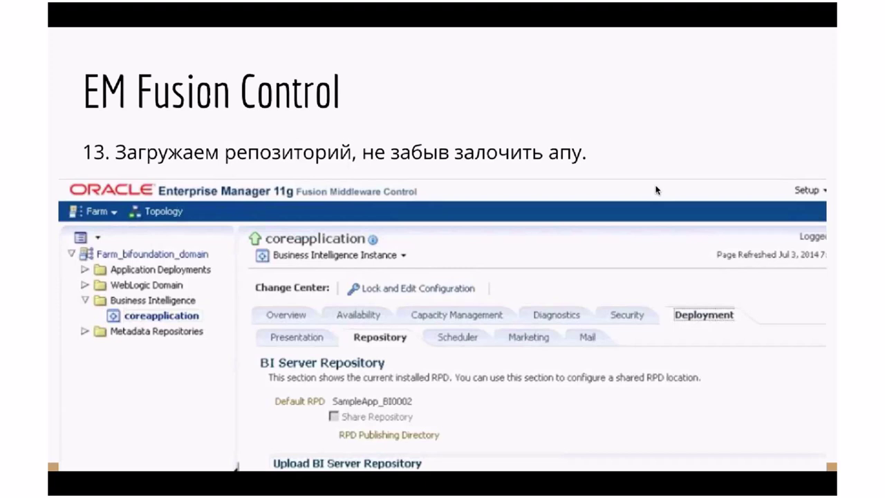
Step: Advance to the 'Перезапуск OBIEE' slide about opmnctl stopall and opmnctl startall
{"action": "key", "text": "Right"}
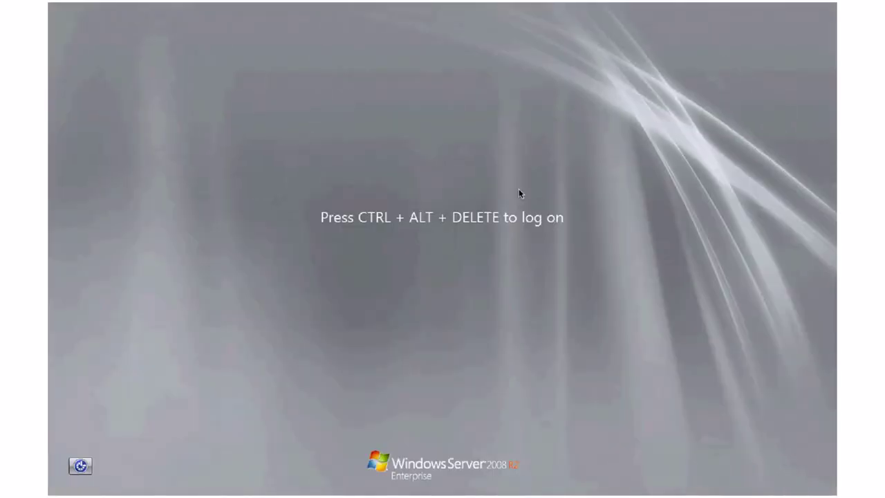
Step: Log on as Administrator with the account password and cancel the Shutdown Event Tracker
{"action": "key", "text": "ctrl+alt+Delete"}
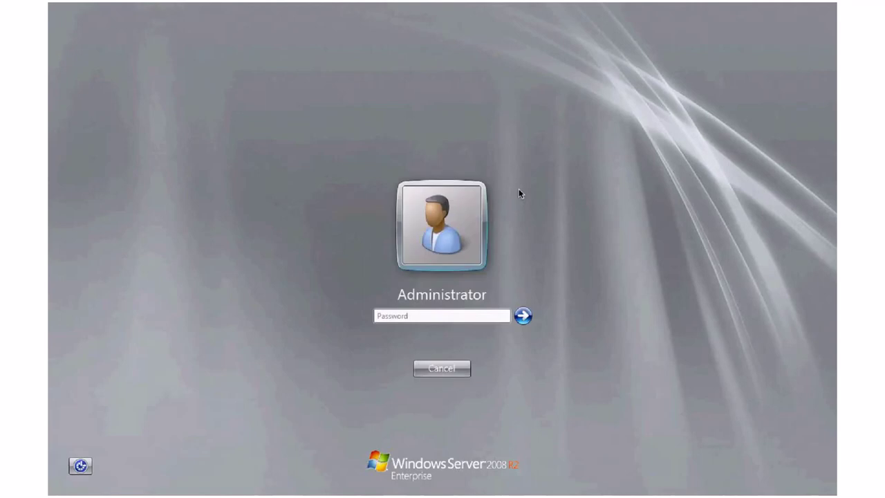
{"action": "type", "text": "************"}
{"action": "key", "text": "Return"}
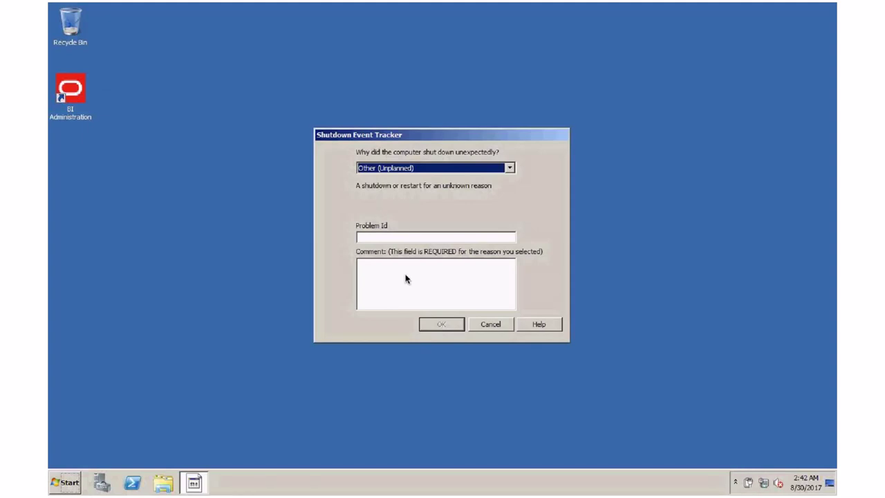
{"action": "left_click", "coordinate": [490, 324]}
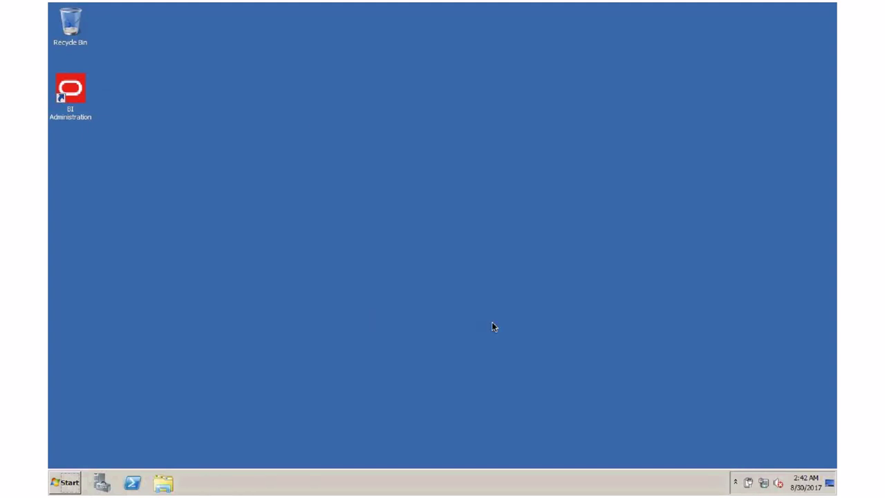
Step: Launch BI Administration from its desktop icon and close the Server Manager window
{"action": "double_click", "coordinate": [80, 96]}
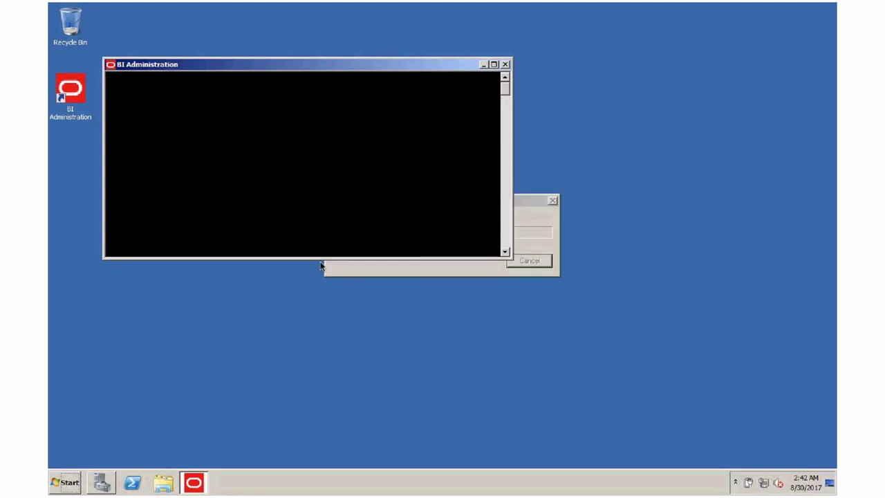
{"action": "left_click", "coordinate": [353, 271]}
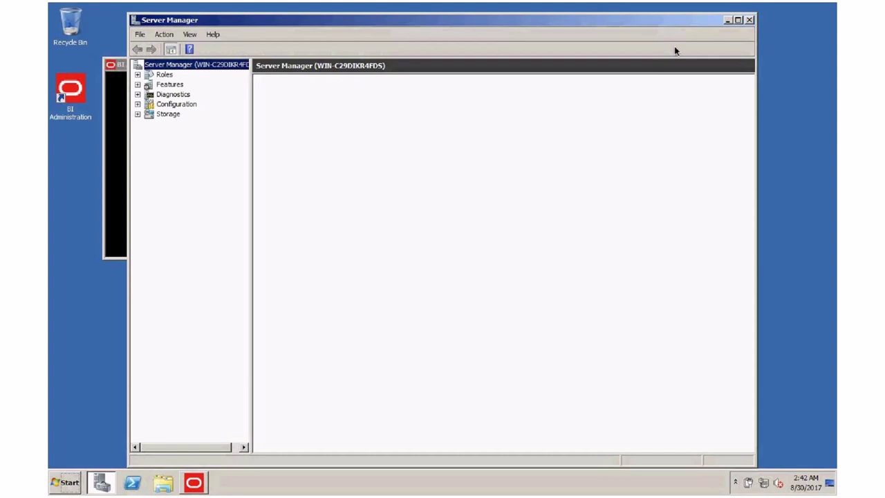
{"action": "left_click", "coordinate": [749, 21]}
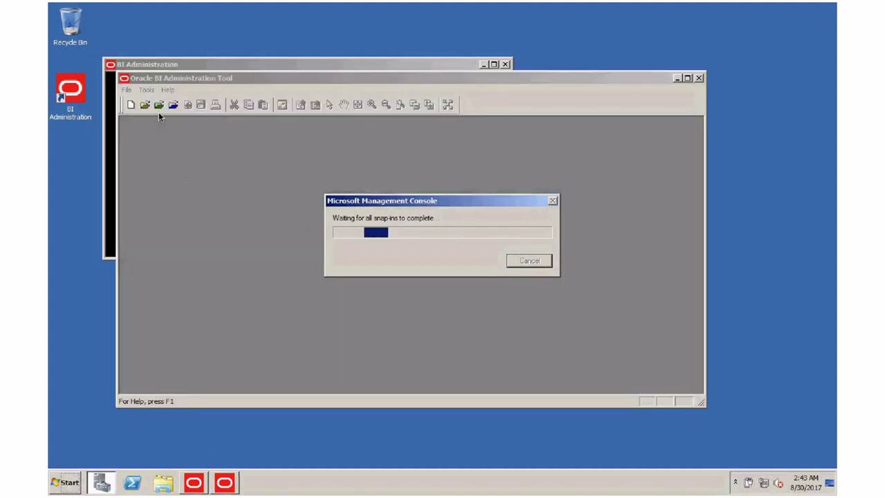
Step: Start a new repository via File > New Repository and open the Browse save dialog
{"action": "left_click", "coordinate": [127, 90]}
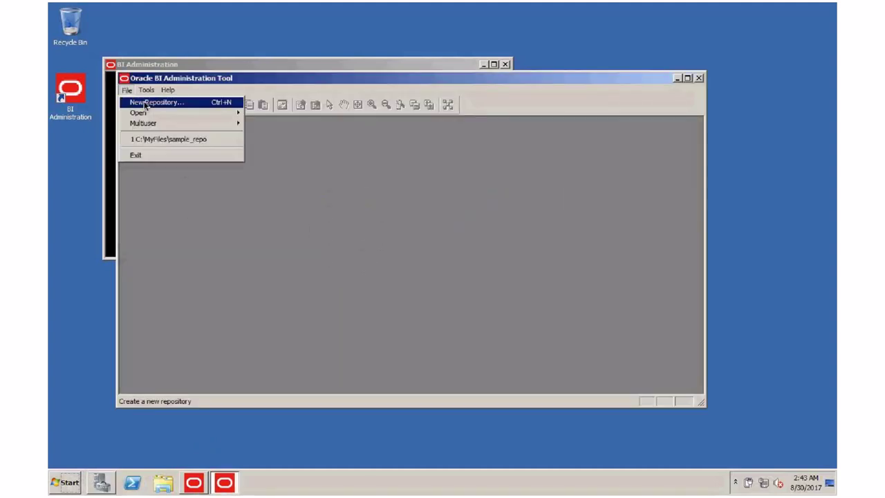
{"action": "mouse_move", "coordinate": [146, 114]}
{"action": "left_click", "coordinate": [253, 98]}
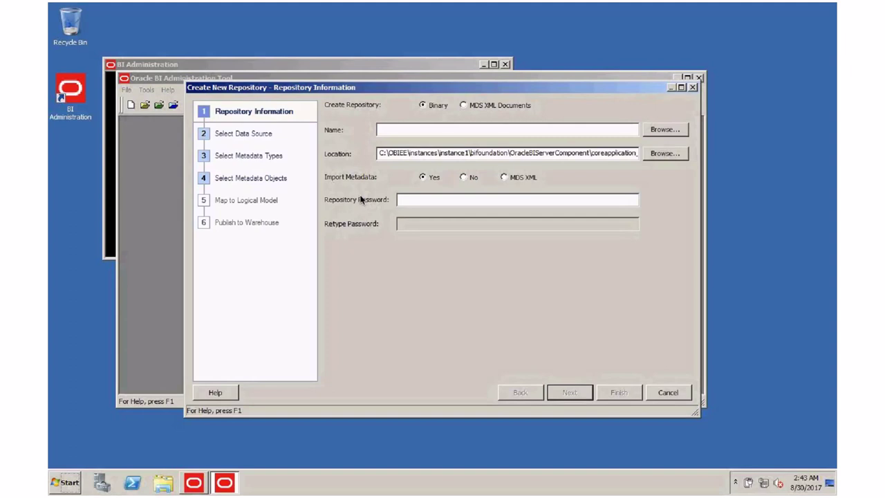
{"action": "left_click", "coordinate": [669, 130]}
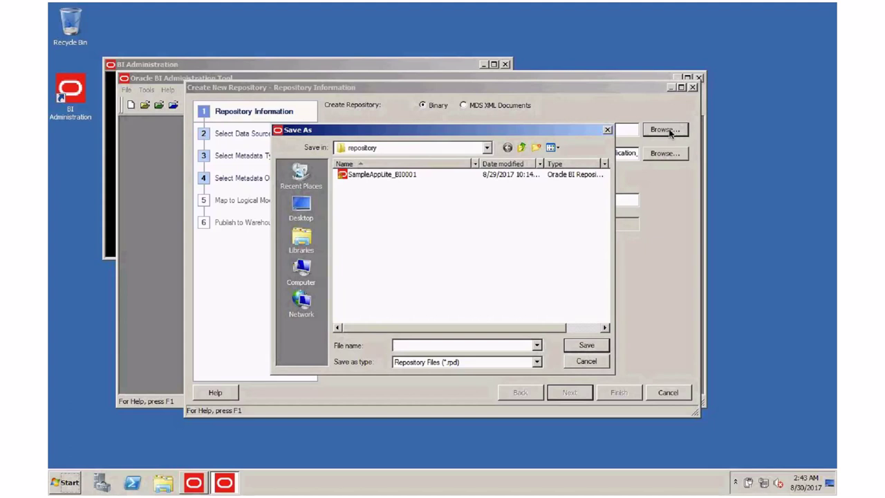
{"action": "left_click", "coordinate": [163, 481]}
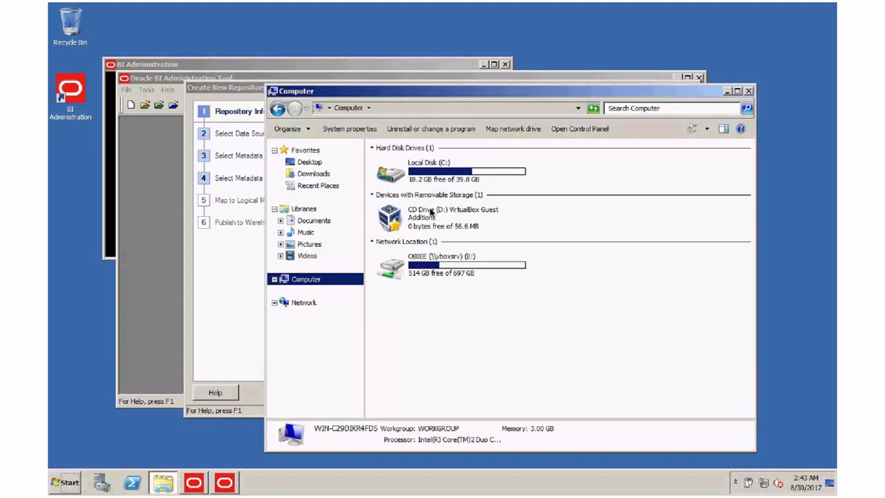
Step: Browse Explorer to C:\OBIEE\Oracle_BI1\bin to look through its files
{"action": "left_click", "coordinate": [437, 181]}
{"action": "double_click", "coordinate": [437, 181]}
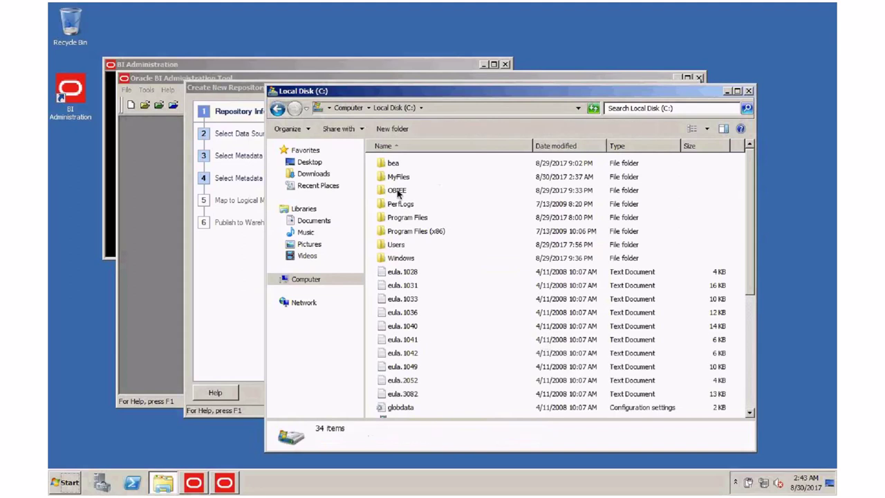
{"action": "double_click", "coordinate": [430, 185]}
{"action": "double_click", "coordinate": [412, 204]}
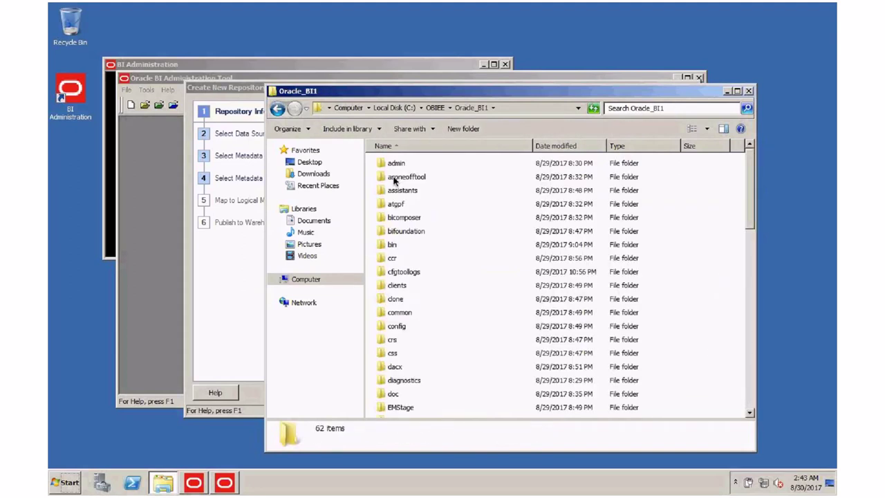
{"action": "double_click", "coordinate": [392, 244]}
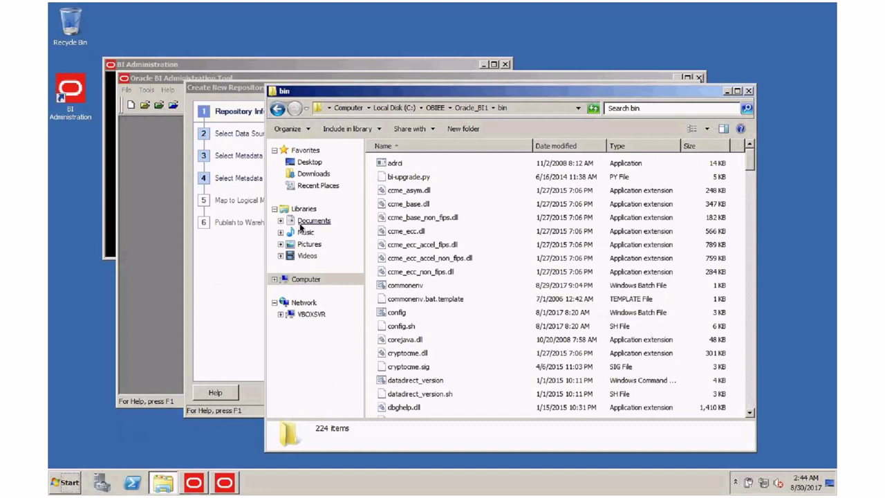
{"action": "left_click", "coordinate": [235, 273]}
Step: Save the repository as sample_repo_new.rpd in C:\MyFiles, replacing the existing file
{"action": "left_click", "coordinate": [487, 147]}
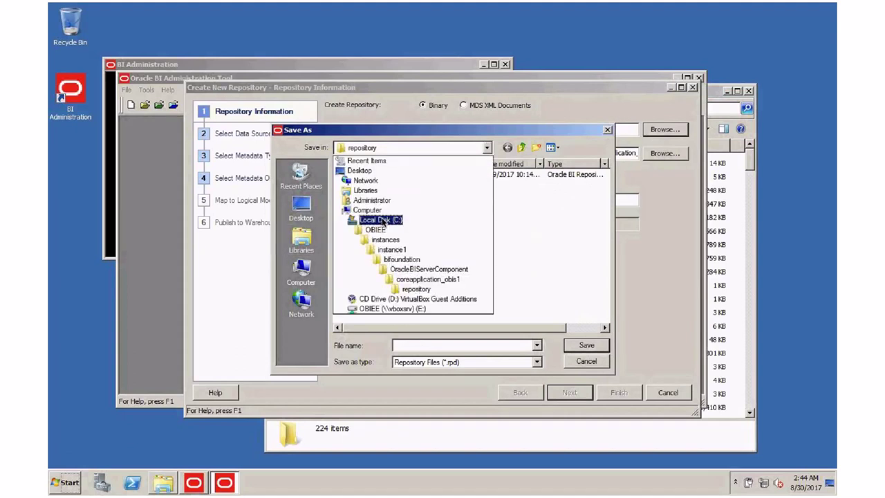
{"action": "left_click", "coordinate": [380, 220]}
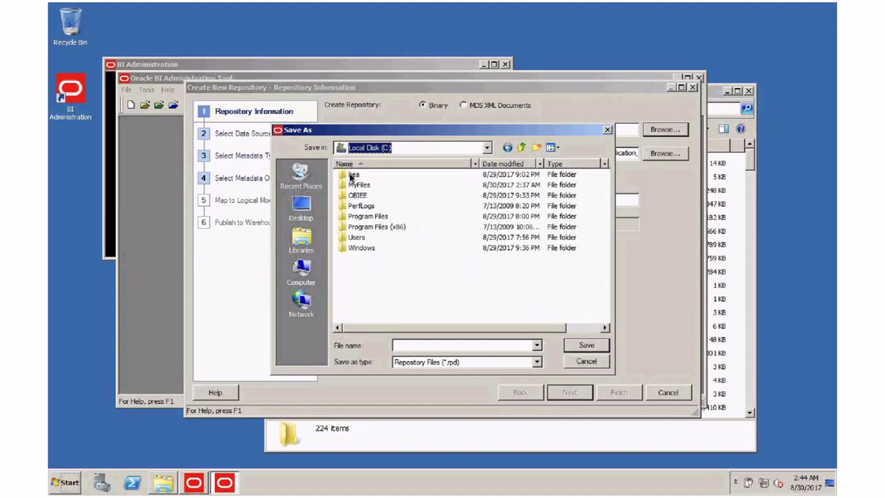
{"action": "double_click", "coordinate": [356, 184]}
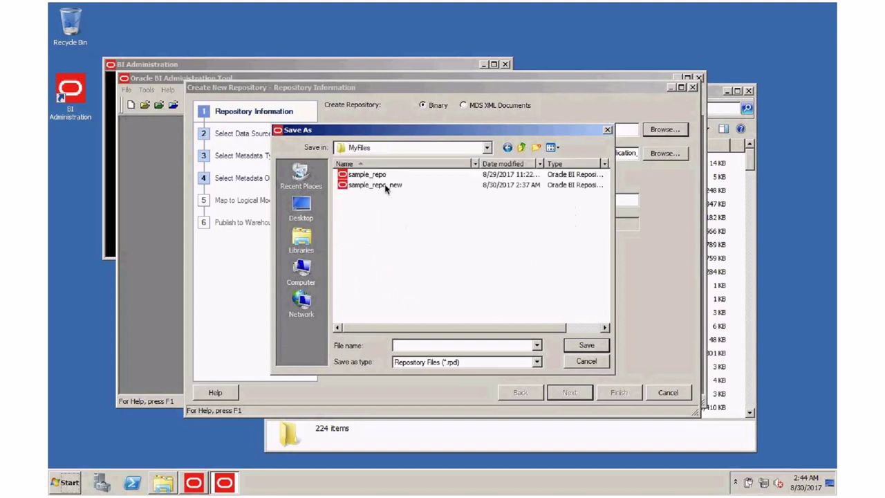
{"action": "left_click", "coordinate": [373, 187]}
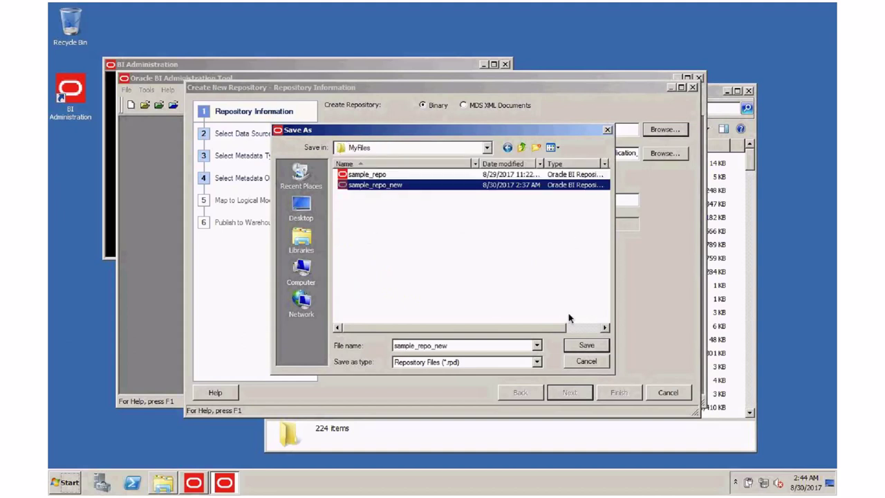
{"action": "left_click", "coordinate": [586, 345]}
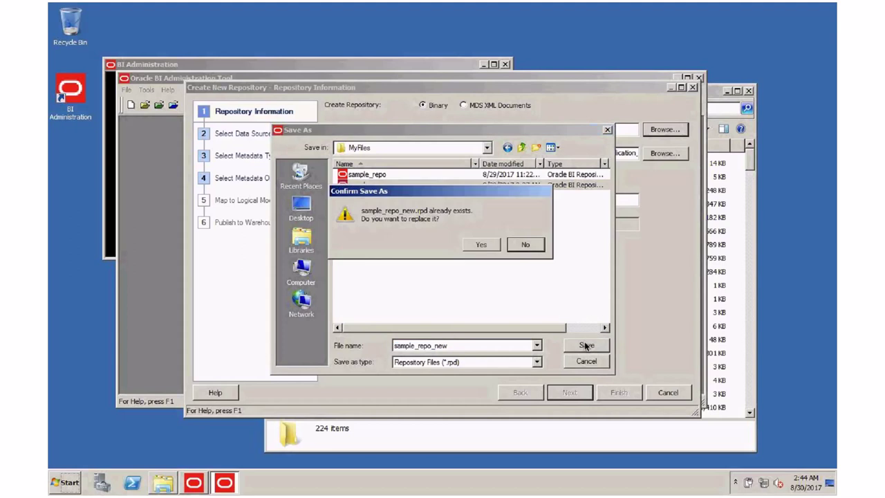
{"action": "left_click", "coordinate": [483, 245]}
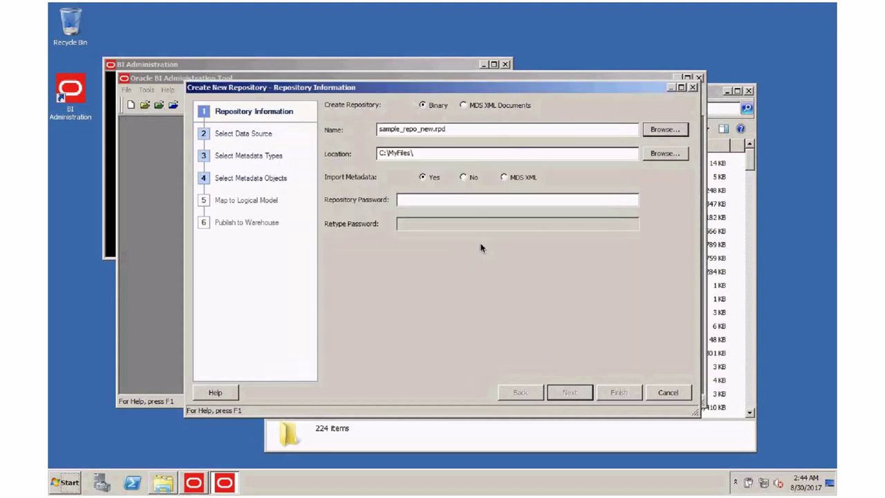
Step: Set the repository password and continue to data source selection
{"action": "left_click", "coordinate": [416, 203]}
{"action": "type", "text": "•••••••"}
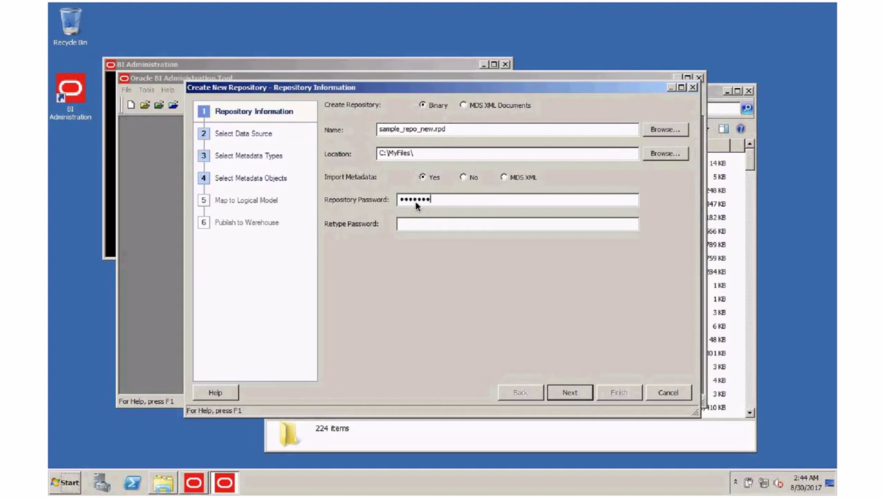
{"action": "type", "text": "••••••••••••"}
{"action": "left_click", "coordinate": [569, 392]}
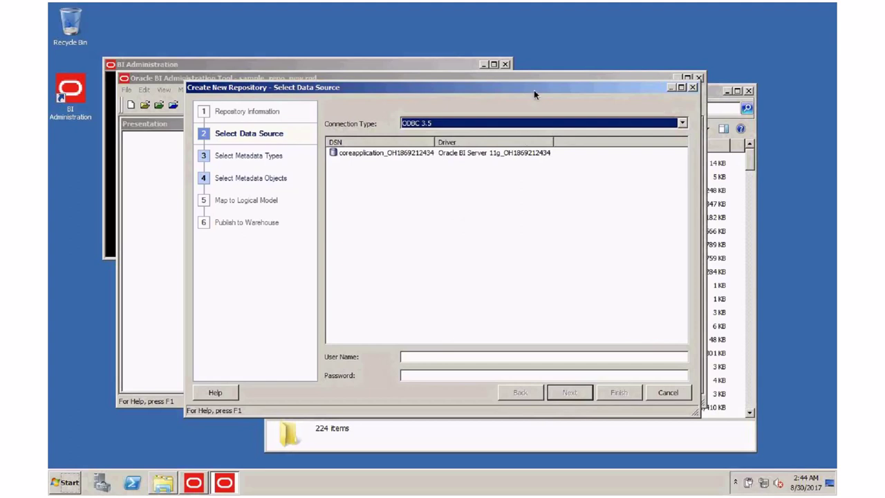
Step: Set connection type OCI 10g/11g with data source name OracleDB:1521/orcl
{"action": "left_click", "coordinate": [519, 126]}
{"action": "left_click", "coordinate": [446, 198]}
{"action": "left_click", "coordinate": [425, 142]}
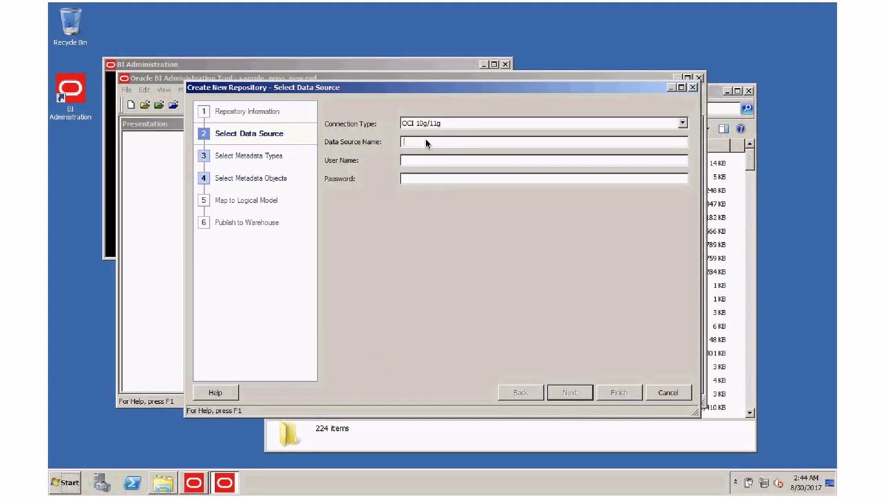
{"action": "type", "text": "OracleDB"}
{"action": "type", "text": ":1521/orcl"}
Step: Enter user name DEV_BIPLATFORM with its password and continue
{"action": "left_click", "coordinate": [436, 161]}
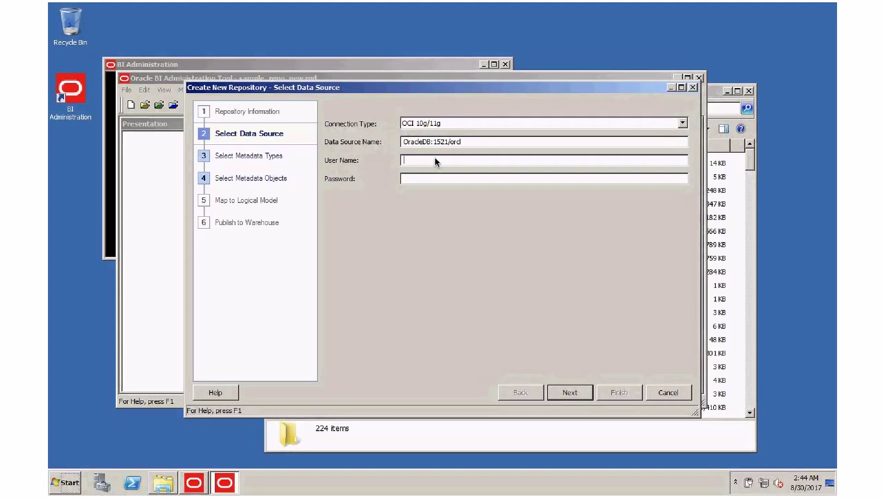
{"action": "type", "text": "DEV_BIPLATFORM"}
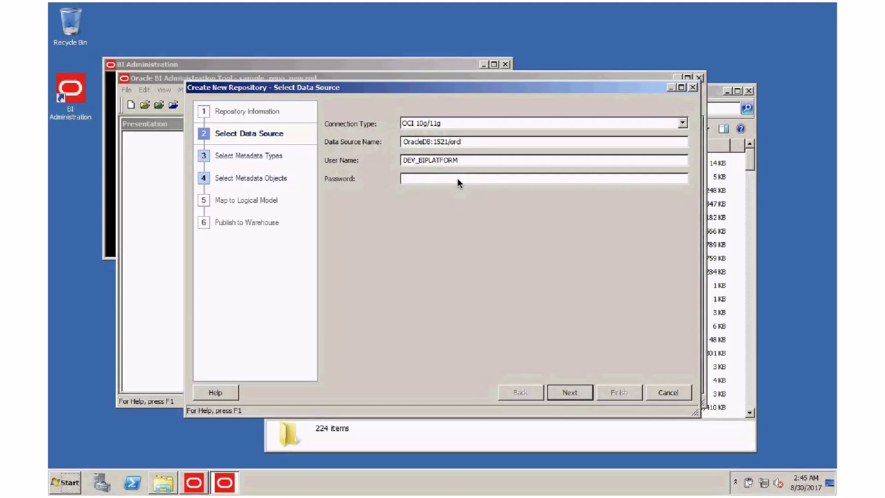
{"action": "key", "text": "XF86AudioLowerVolume"}
{"action": "type", "text": "oracle"}
{"action": "left_click", "coordinate": [572, 393]}
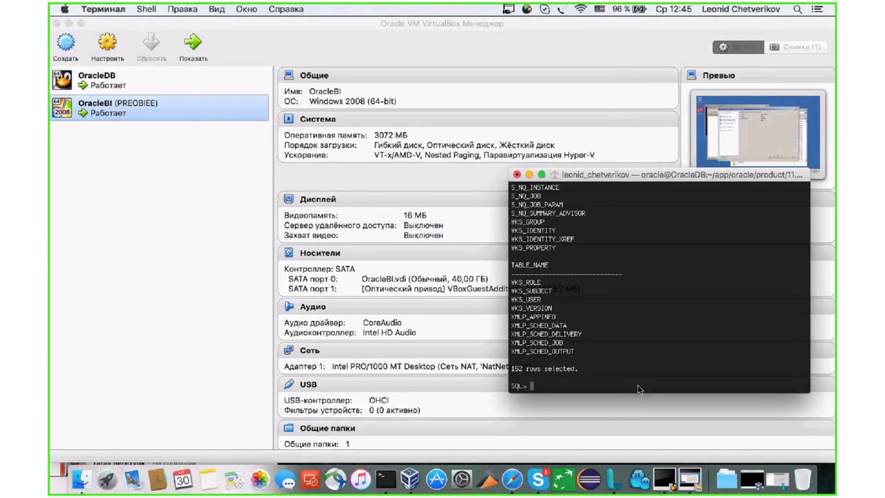
Step: Leave the current SQL*Plus session and log in again as DEV_BIPLATFORM@orcl
{"action": "type", "text": "exit"}
{"action": "key", "text": "Return"}
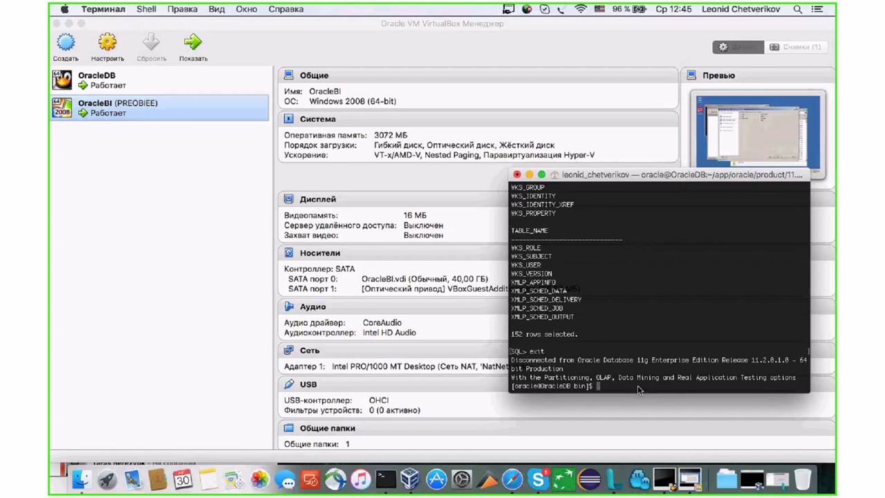
{"action": "type", "text": "./sqlplus DEV_BIPLATFORM@orcl"}
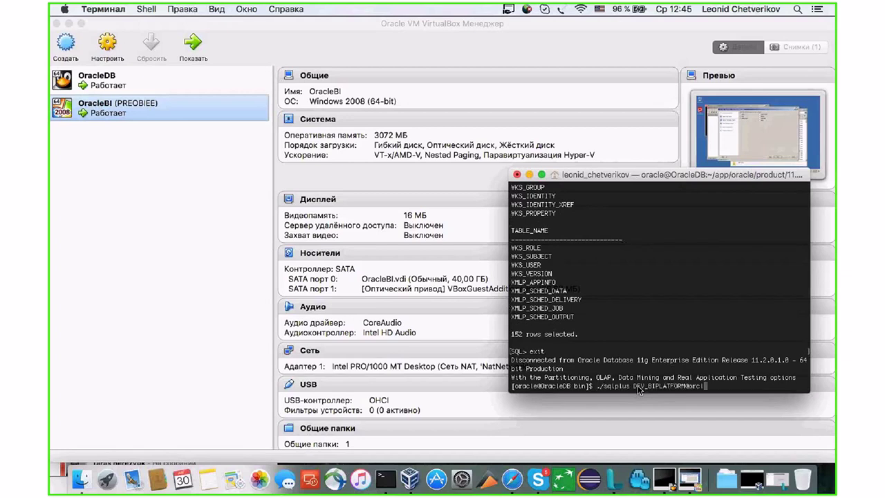
{"action": "key", "text": "Return"}
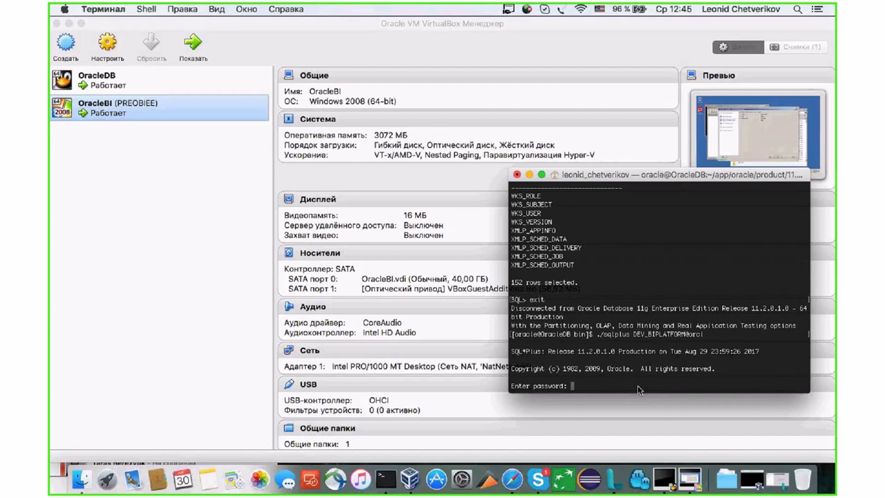
{"action": "key", "text": "Return"}
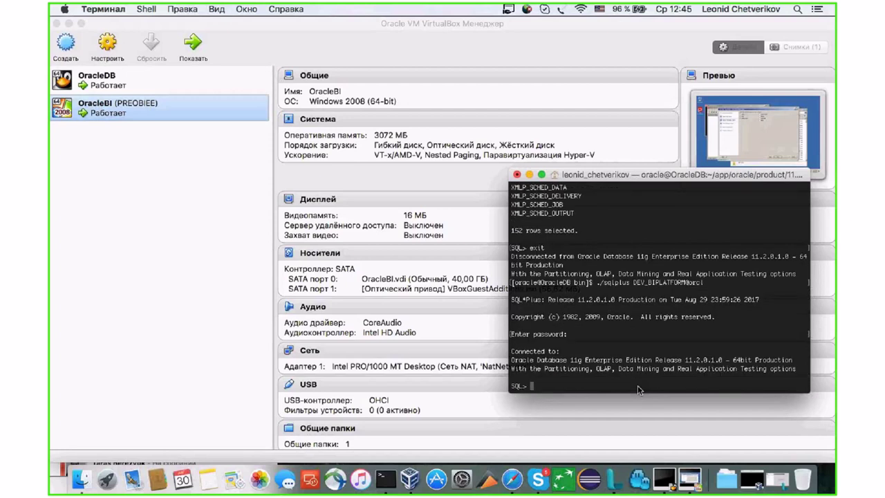
Step: Exit SQL*Plus back to the shell prompt
{"action": "type", "text": "ex"}
{"action": "key", "text": "BackSpace"}
{"action": "type", "text": "xit"}
{"action": "key", "text": "Return"}
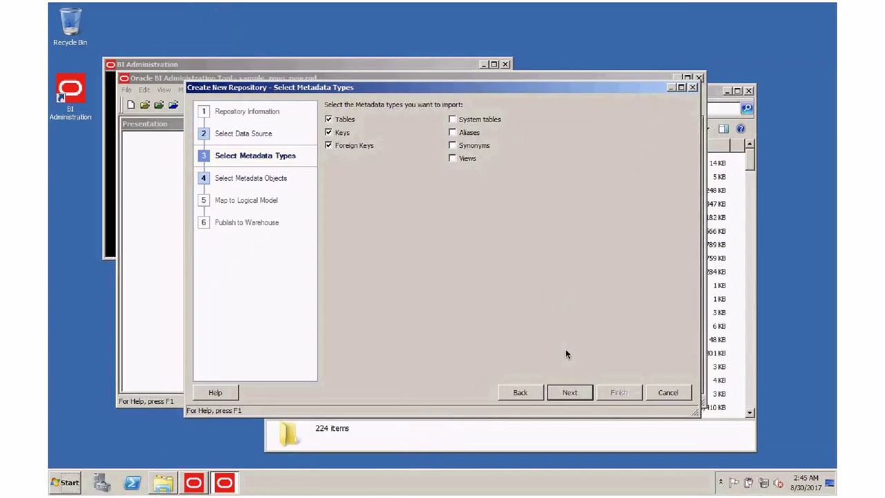
{"action": "left_click", "coordinate": [568, 392]}
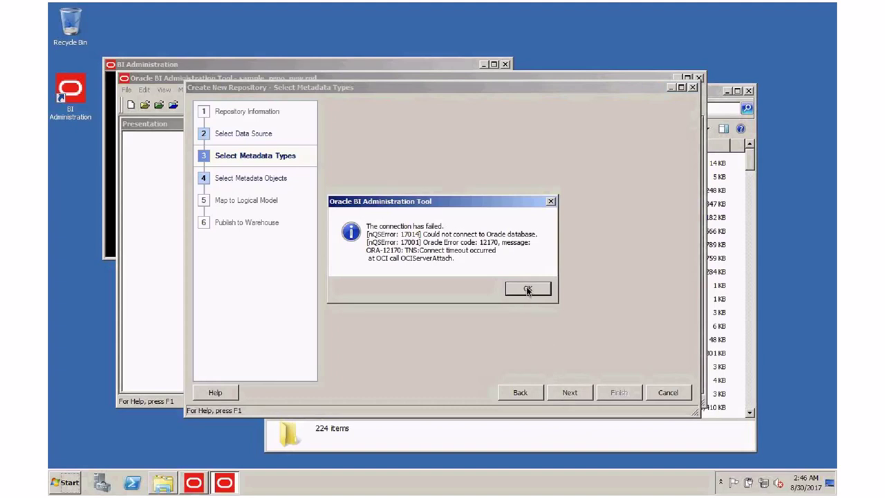
{"action": "left_click", "coordinate": [527, 289]}
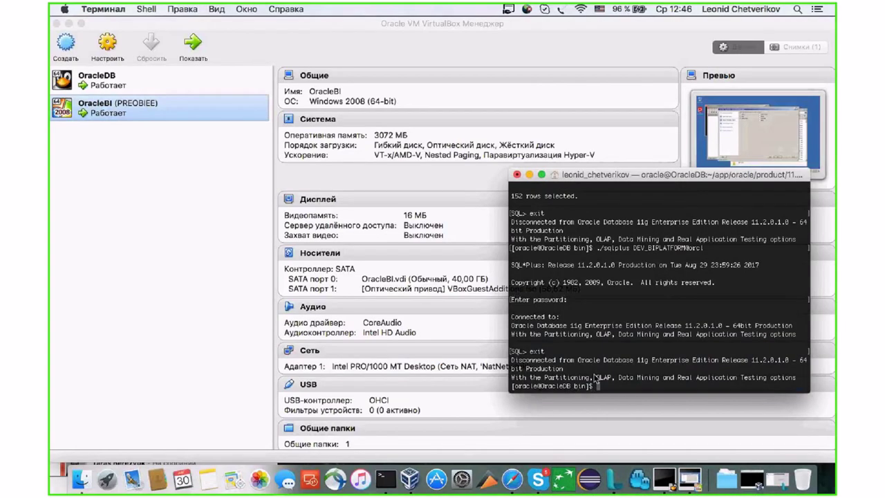
Step: Run ./tnsping orcl to check that the database service responds
{"action": "type", "text": "./tnsping orcl"}
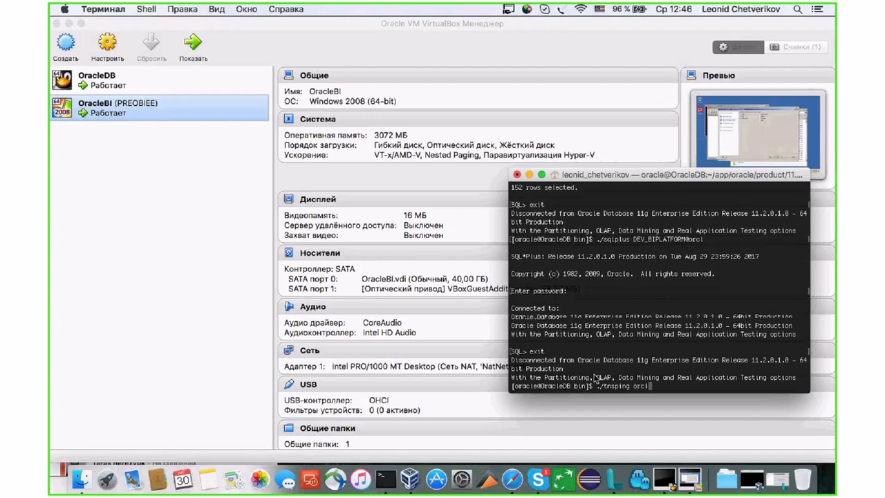
{"action": "key", "text": "Return"}
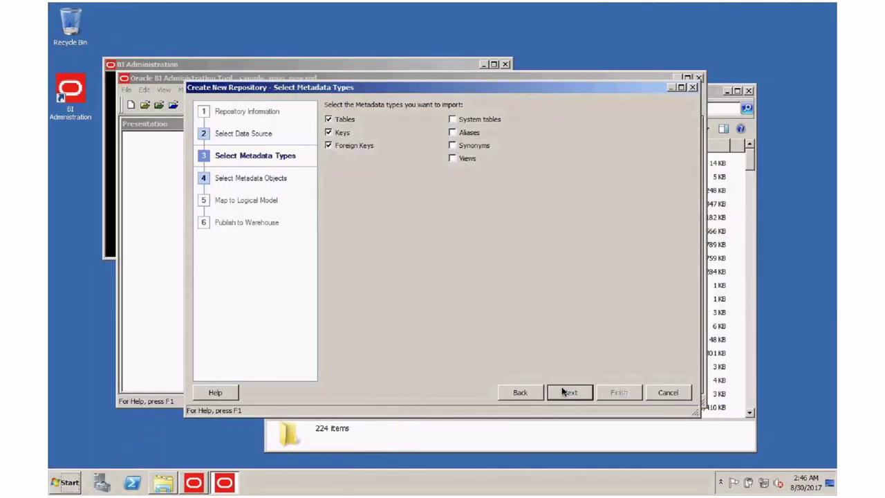
Step: Advance the import wizard to Select Metadata Objects
{"action": "left_click", "coordinate": [564, 392]}
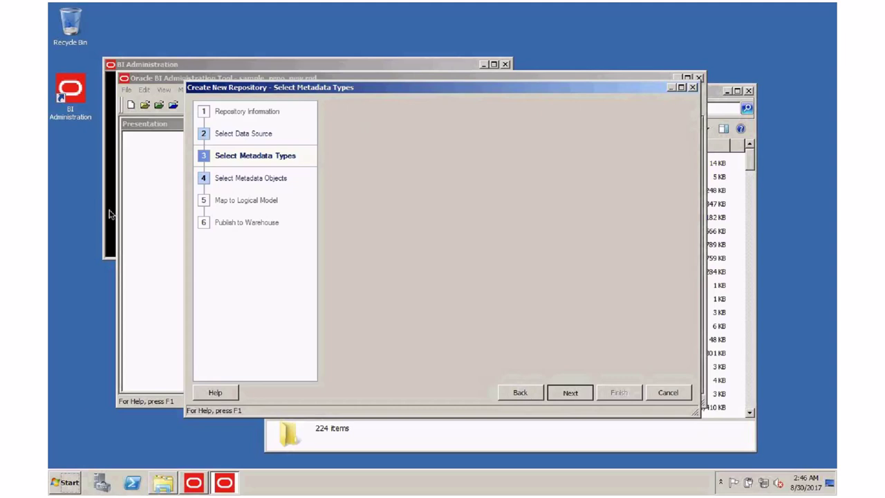
{"action": "left_click", "coordinate": [67, 482]}
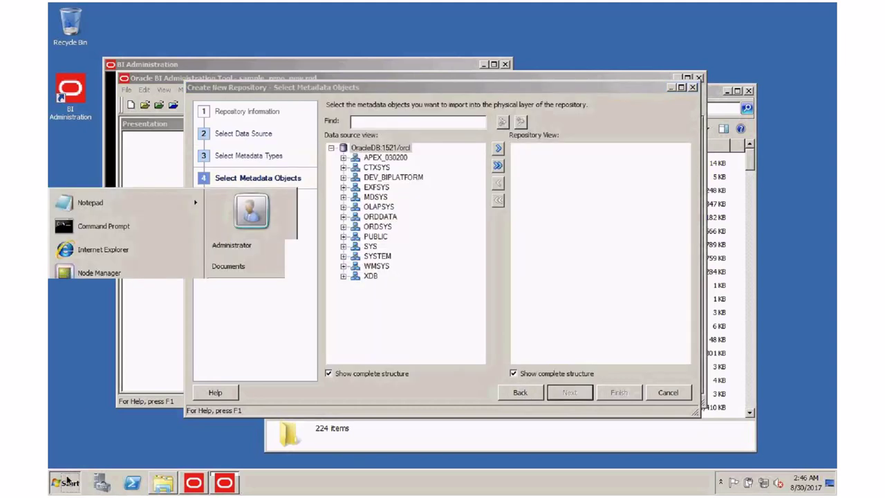
{"action": "left_click", "coordinate": [422, 285]}
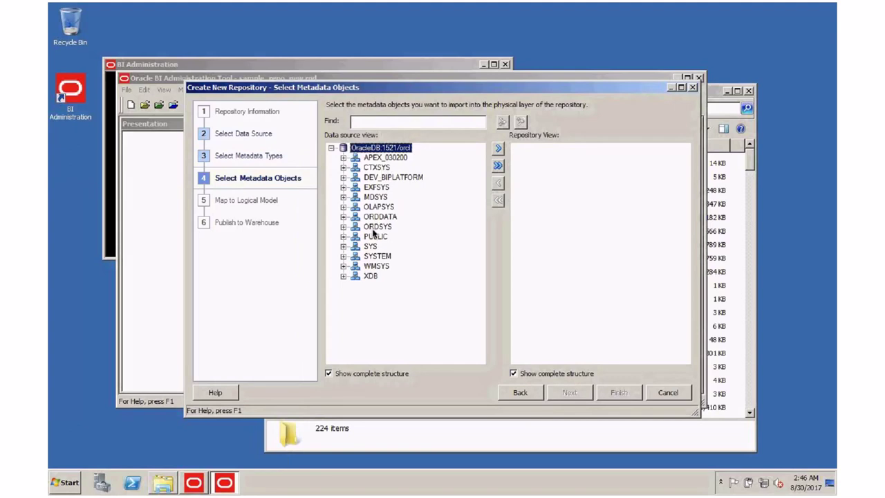
Step: Select the DEV_BIPLATFORM and PUBLIC schemas and import them into the repository
{"action": "left_click", "coordinate": [387, 179]}
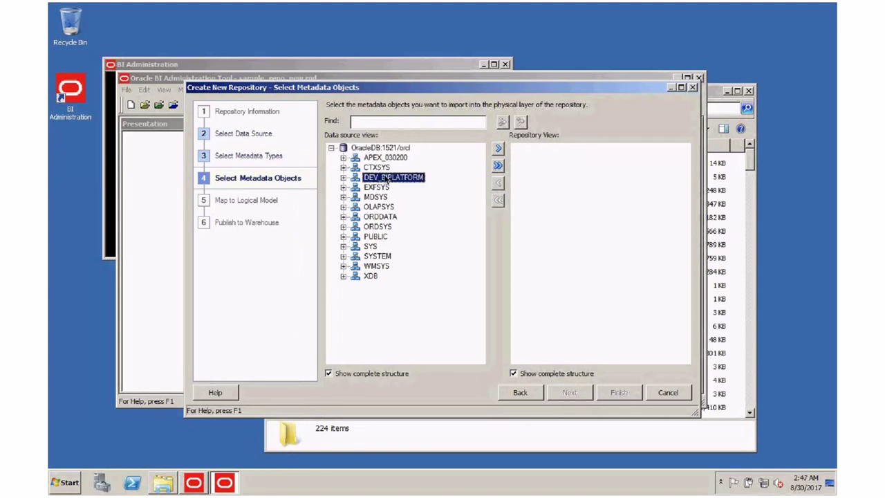
{"action": "left_click", "coordinate": [374, 236]}
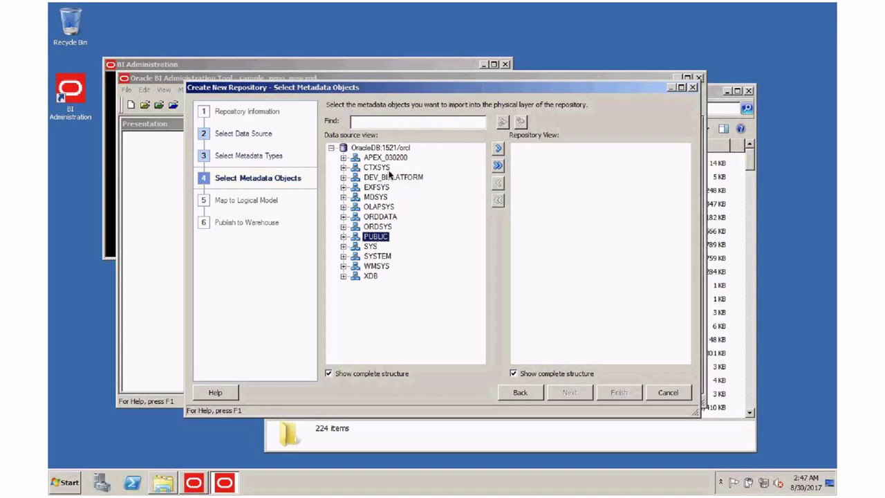
{"action": "left_click", "coordinate": [390, 178]}
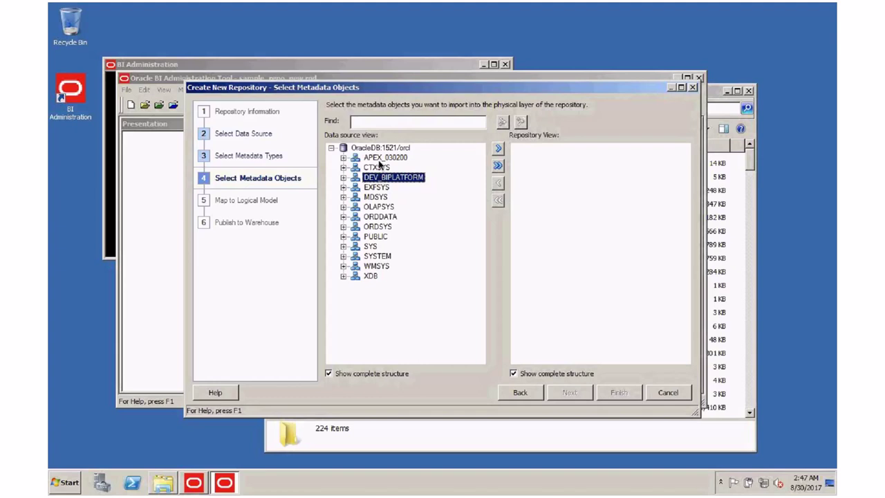
{"action": "left_click", "coordinate": [379, 217], "text": "ctrl"}
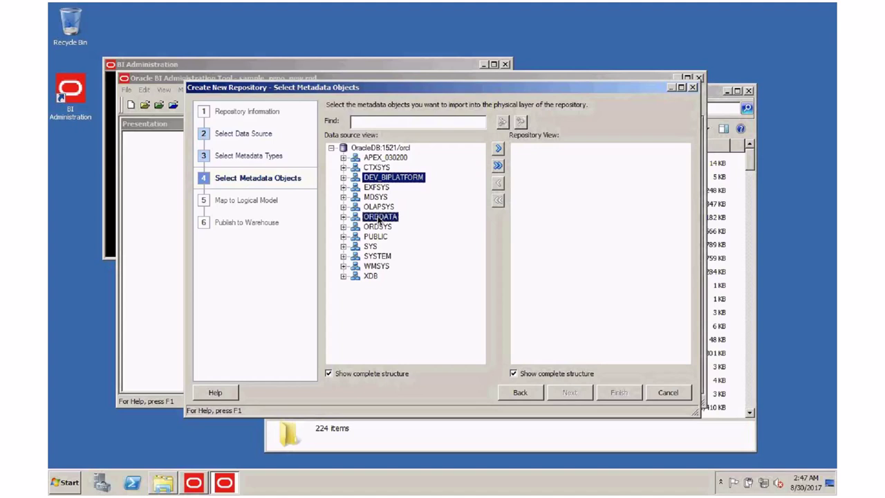
{"action": "left_click", "coordinate": [379, 217], "text": "ctrl"}
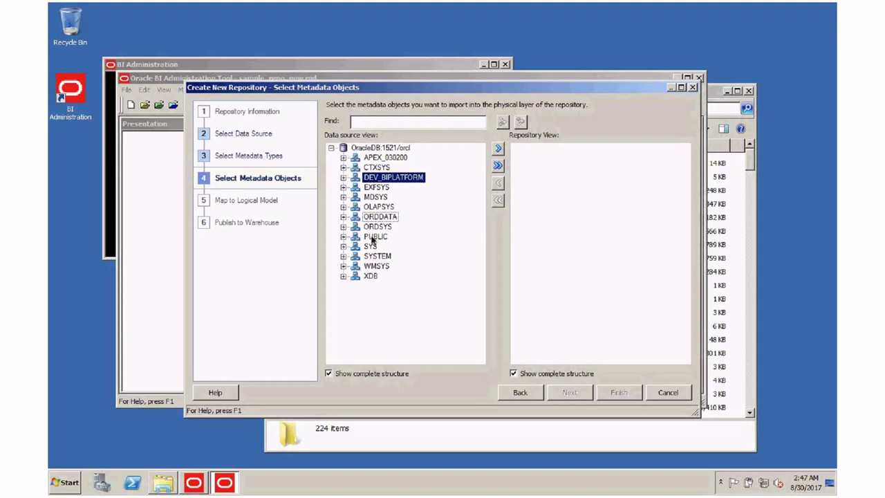
{"action": "left_click", "coordinate": [375, 236], "text": "ctrl"}
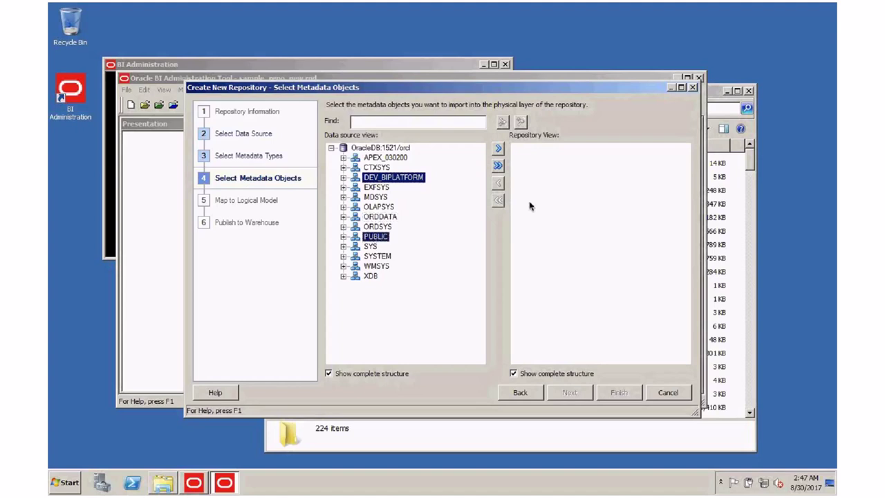
{"action": "left_click", "coordinate": [498, 148]}
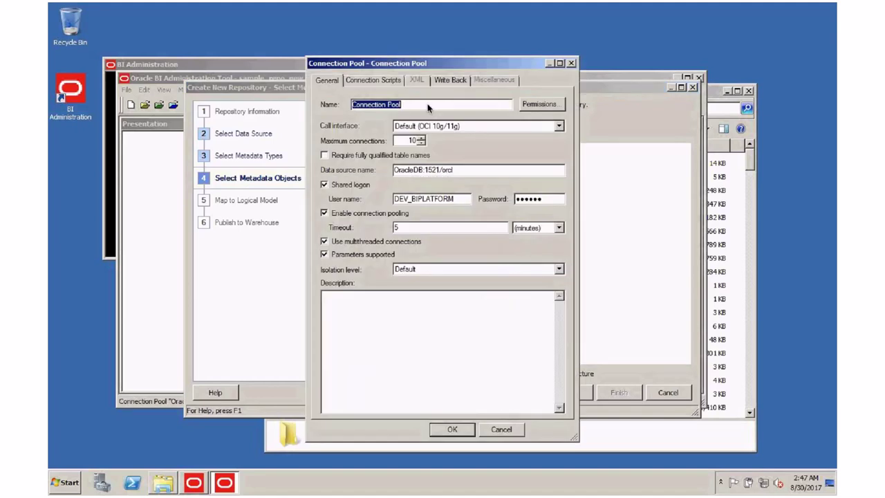
Step: Name the connection pool 'bisample' and confirm to begin importing the selected schemas
{"action": "type", "text": "bi"}
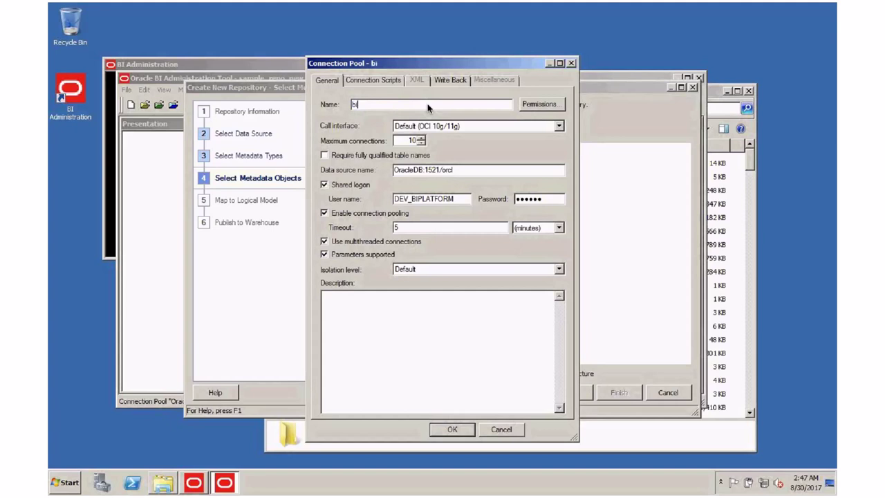
{"action": "type", "text": "sample"}
{"action": "left_click", "coordinate": [456, 429]}
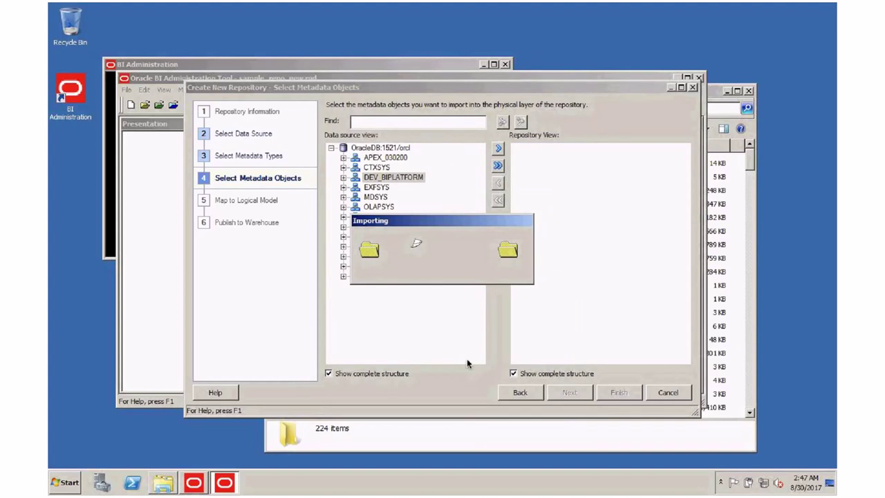